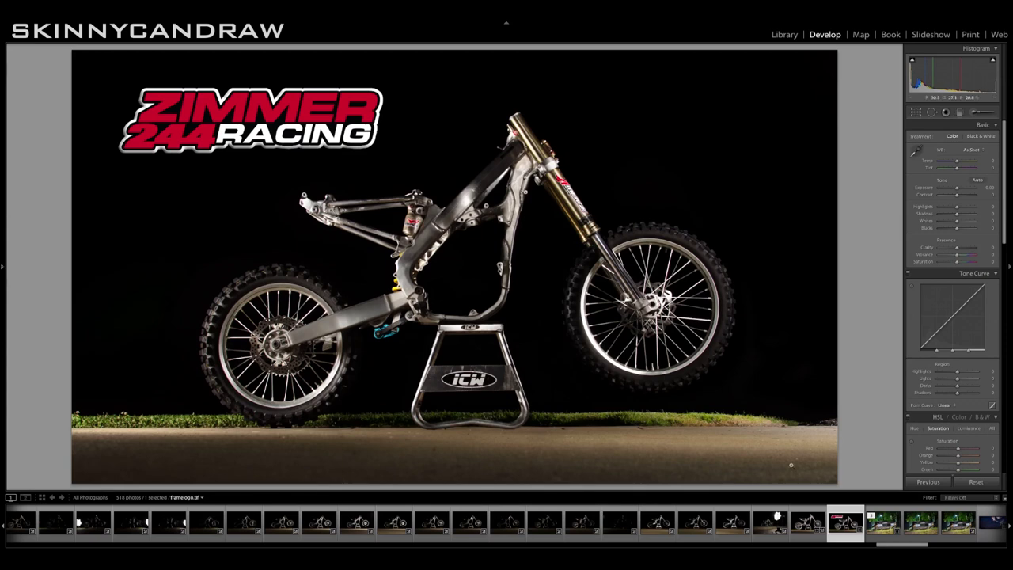
Select frame.tif in Lightroom's filmstrip and bring up its layered frame.psd in Photoshop.
key("Left")
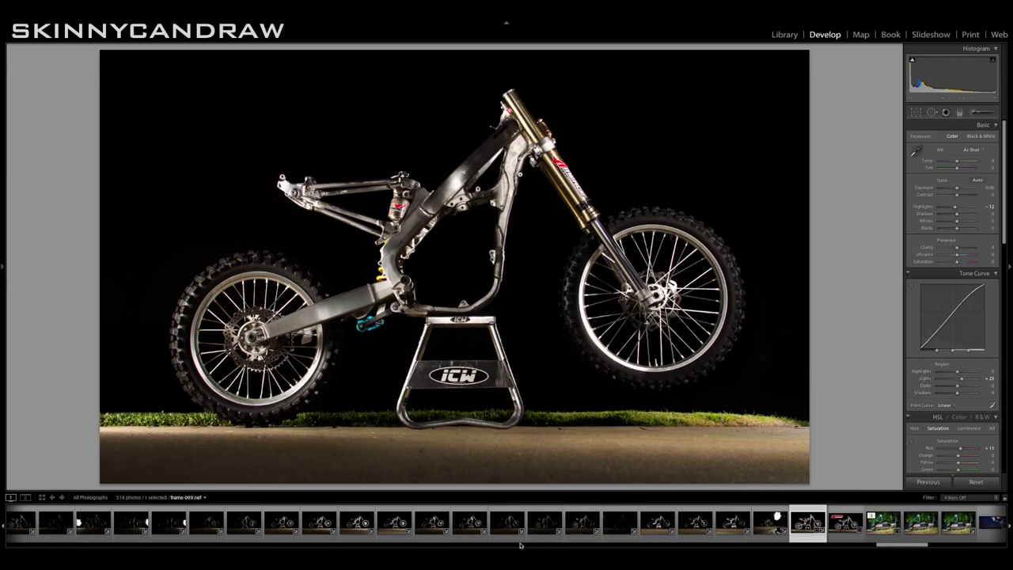
left_click(502, 559)
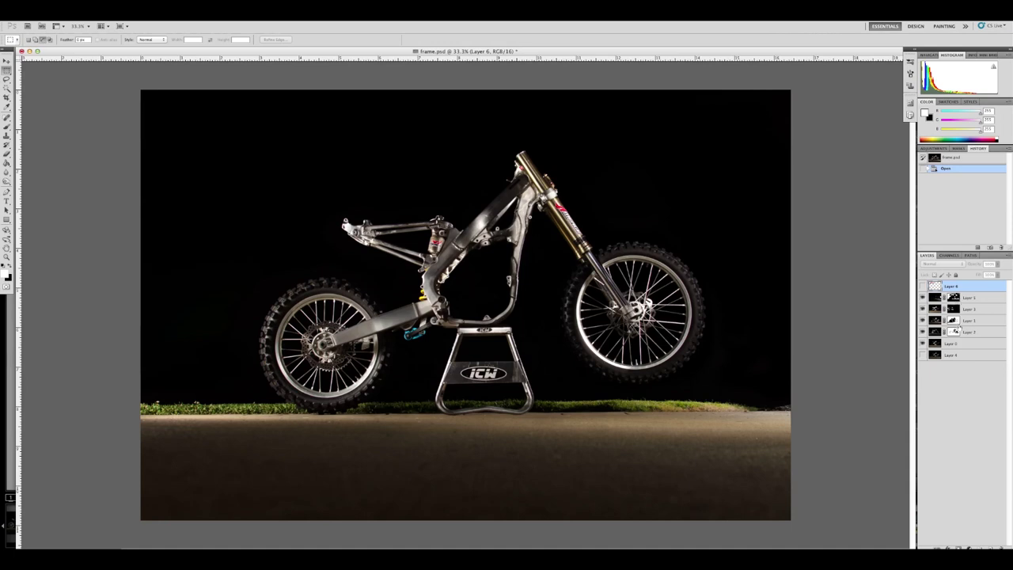
Hide the four upper exposure layers and select Layer 0 so only the bare frame shows.
left_click(922, 297)
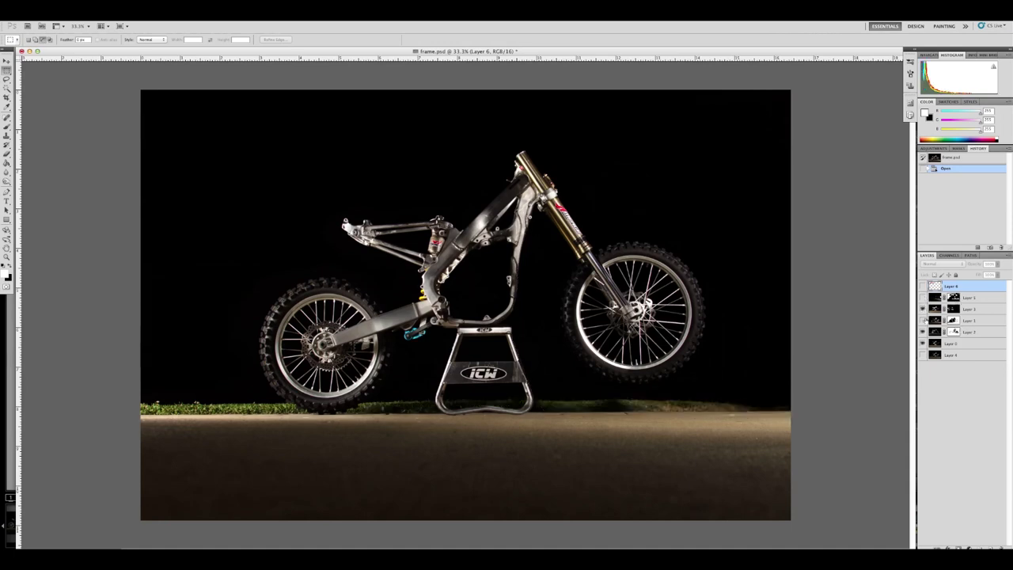
left_click(922, 331)
left_click(922, 319)
left_click(923, 309)
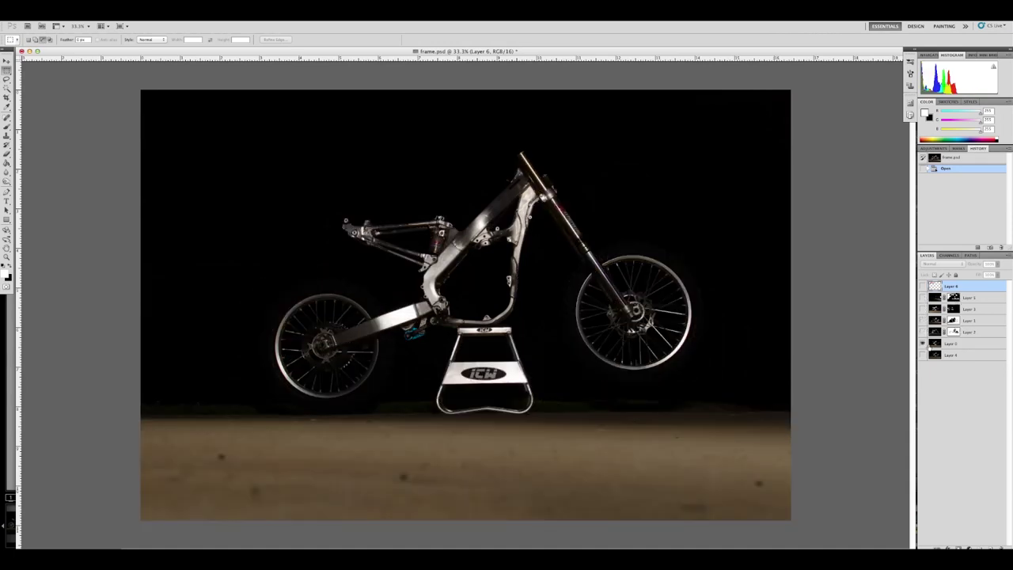
left_click(968, 345)
Toggle Layer 0 and Layer 2 to compare them, then turn on the front-wheel layer.
left_click(922, 333)
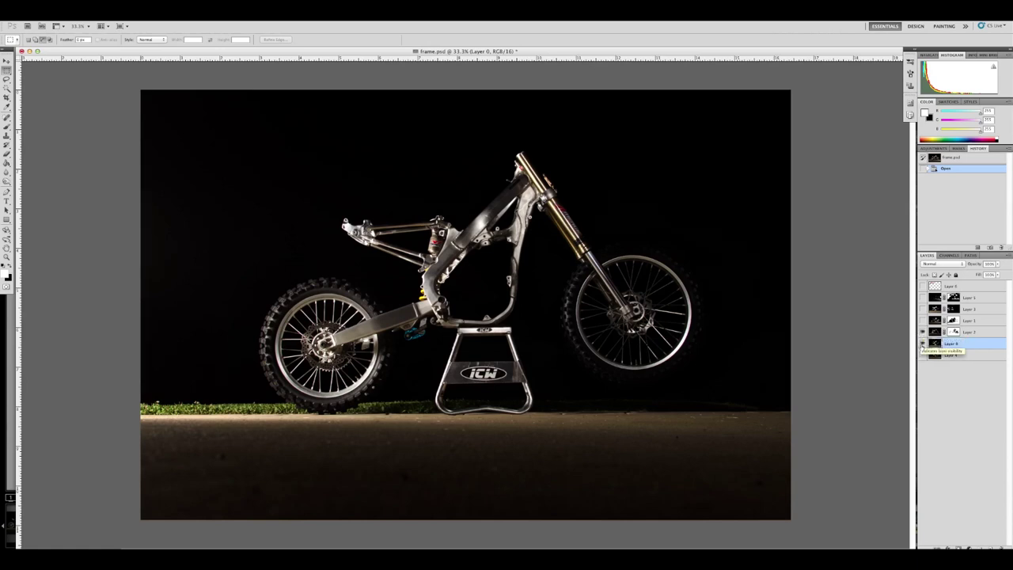
left_click(921, 343)
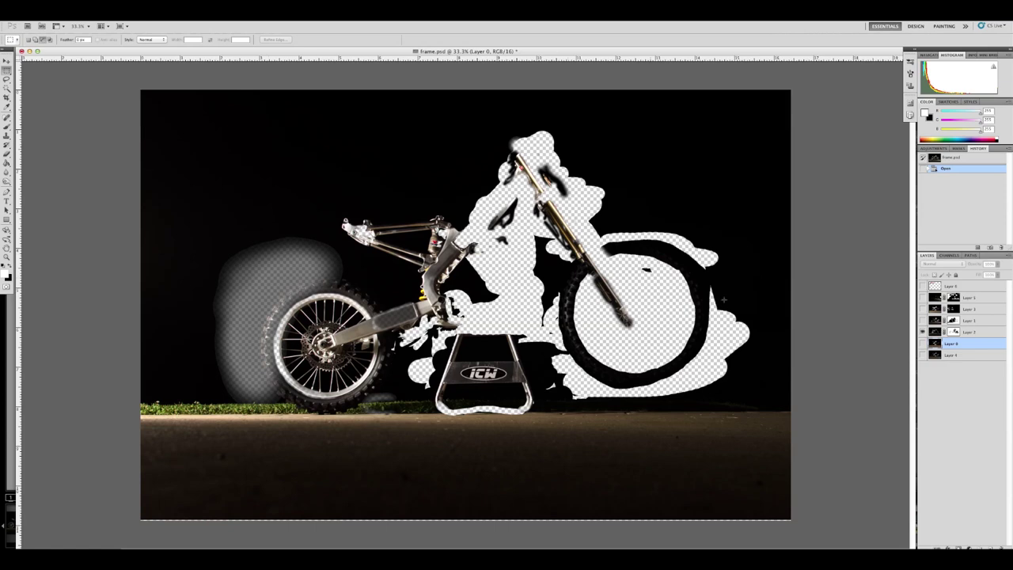
left_click(923, 343)
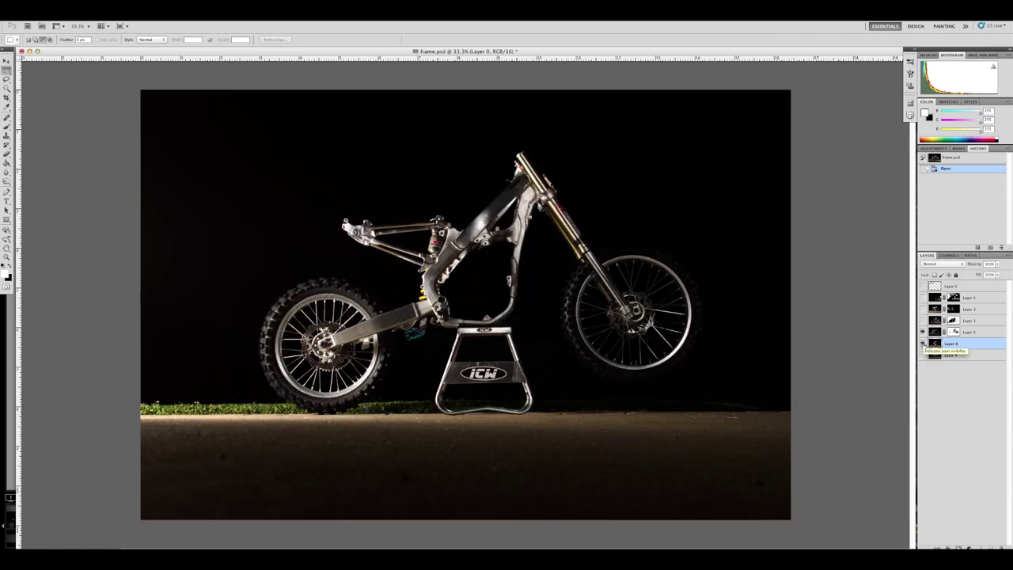
left_click(922, 343, "alt")
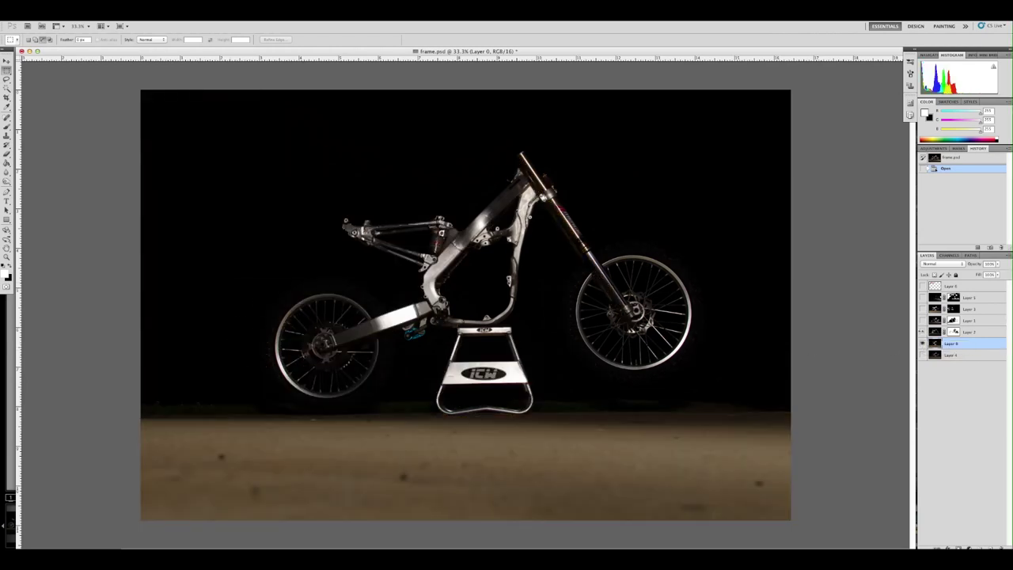
left_click(922, 332)
left_click(923, 344)
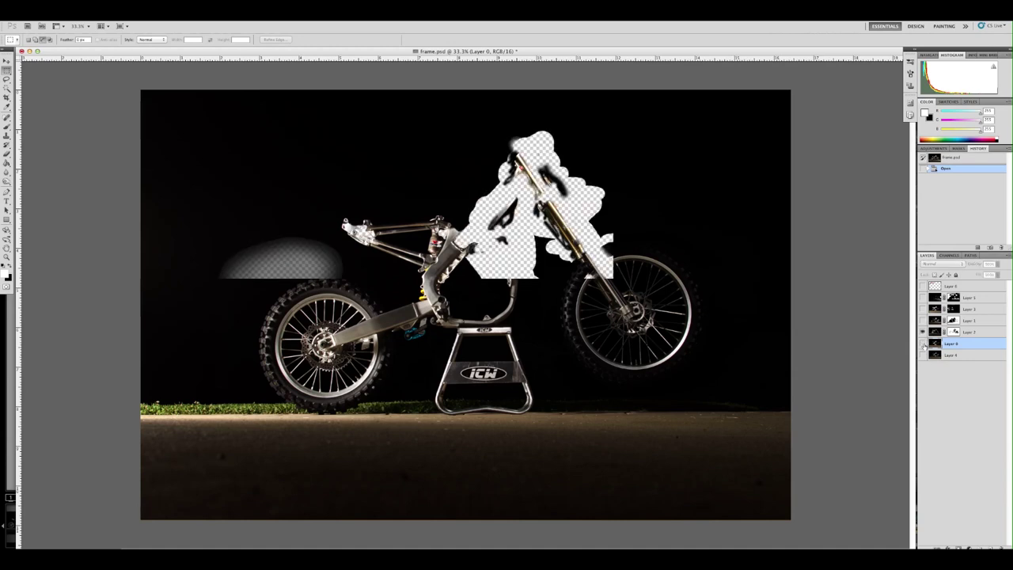
left_click(923, 344, "alt")
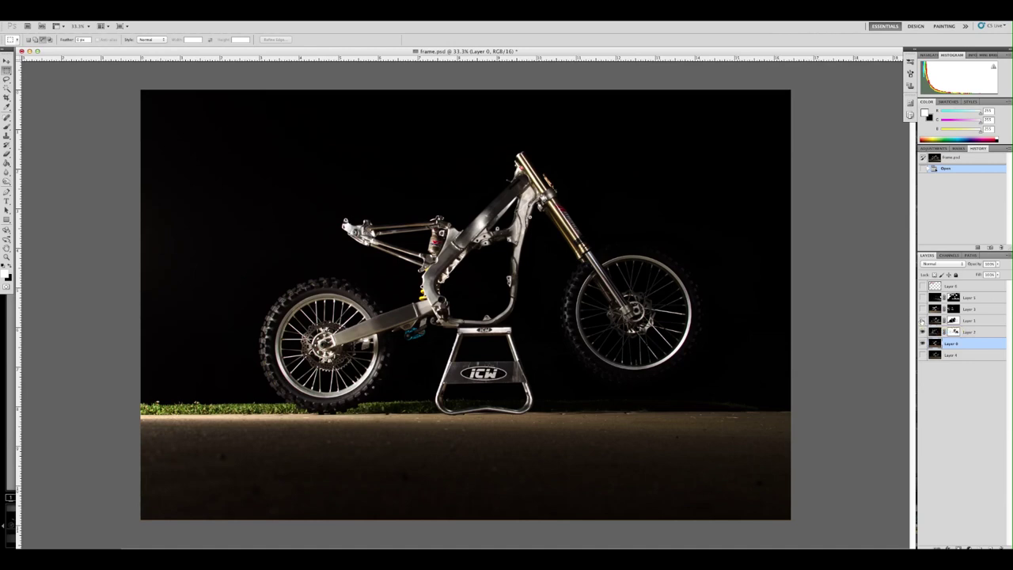
left_click(921, 320)
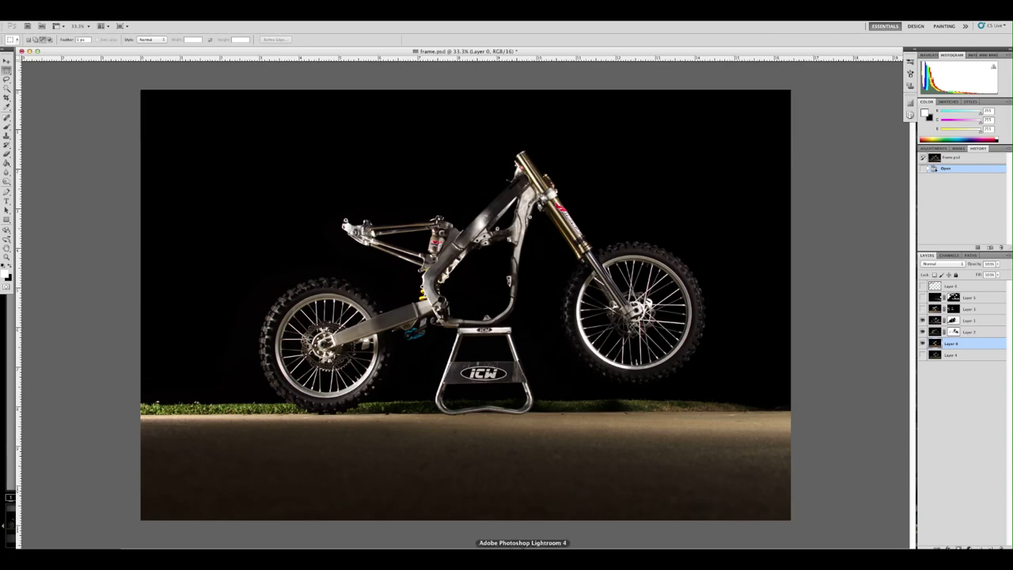
Return to Lightroom and select the behind-the-scenes setup photo frame-075.nef.
left_click(521, 545)
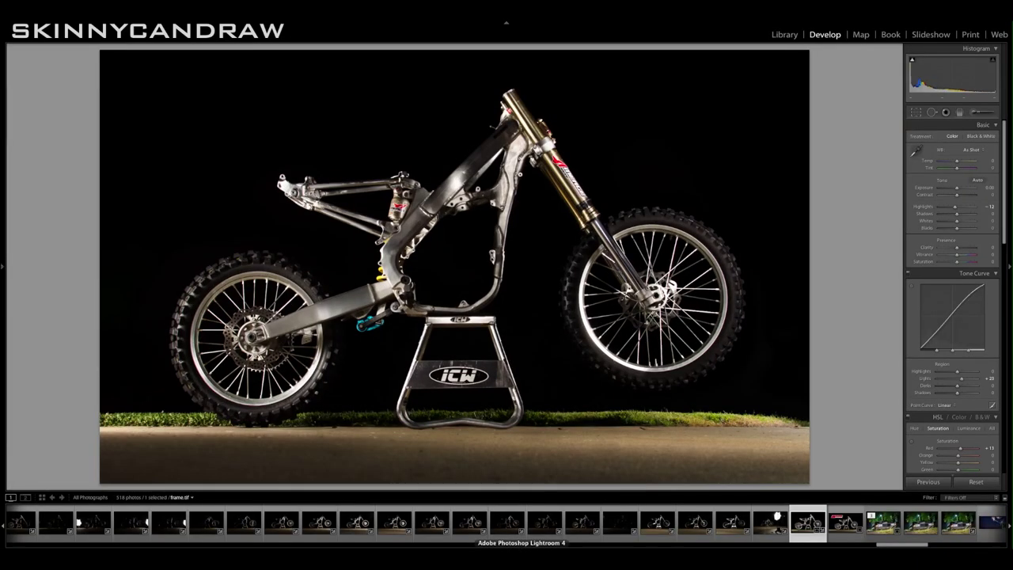
left_click(763, 530)
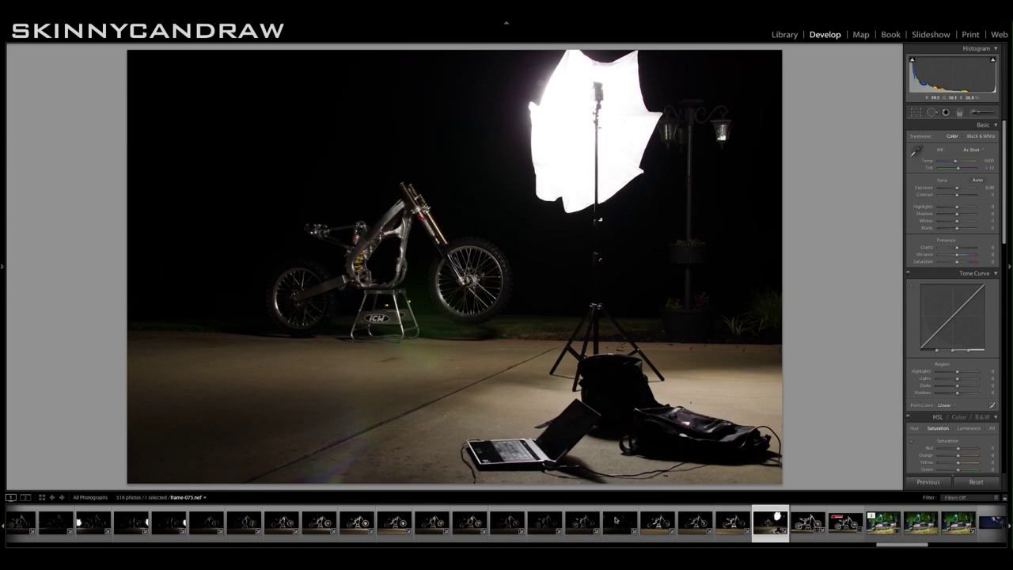
Step back through the earlier exposures in the filmstrip to frame-070.
left_click(724, 529)
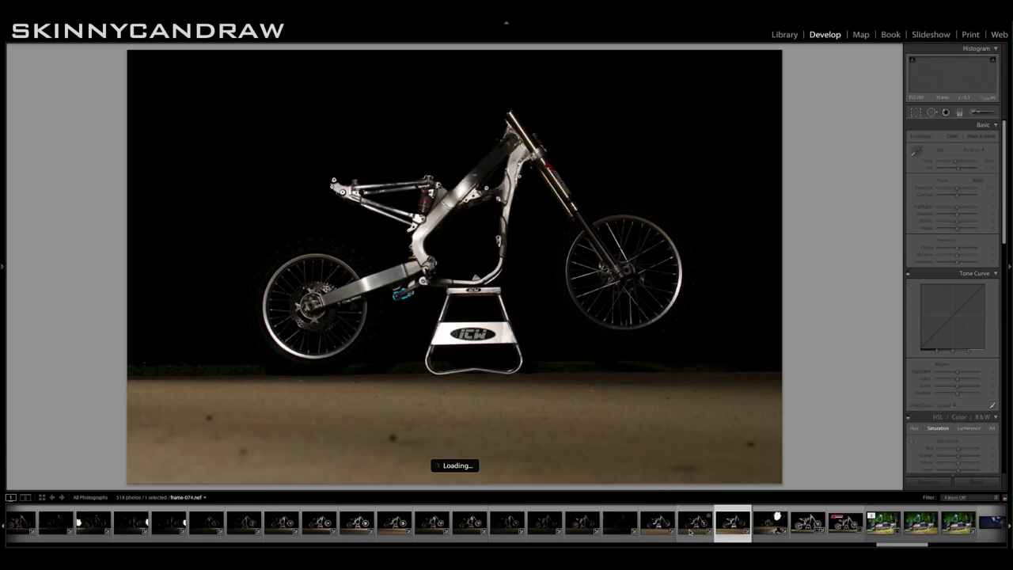
left_click(689, 530)
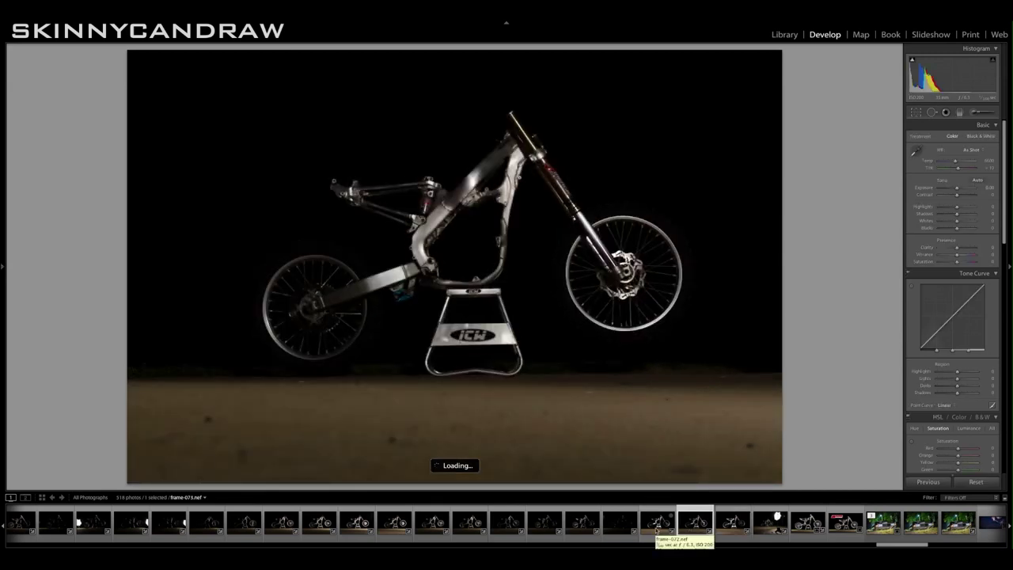
left_click(656, 532)
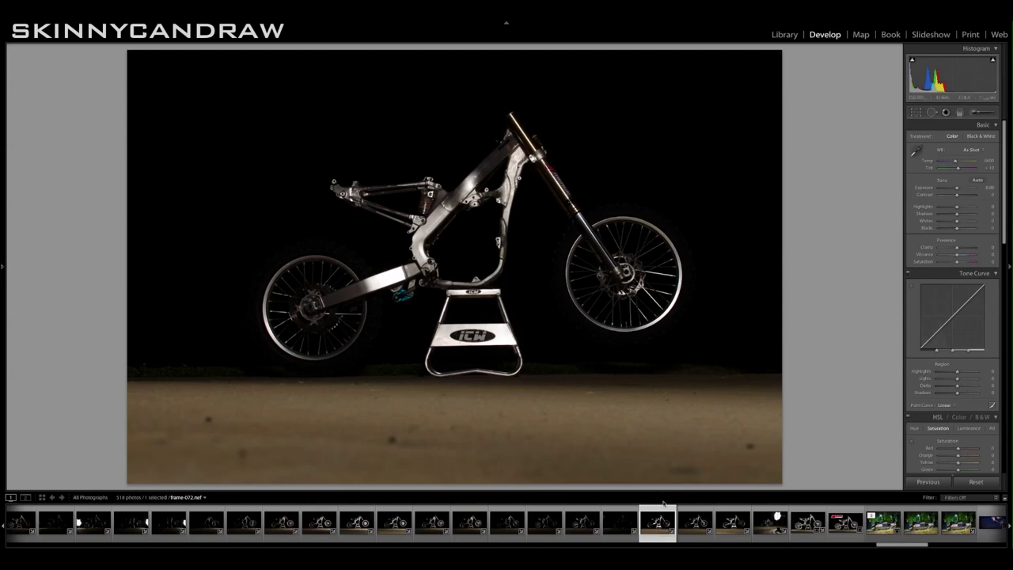
left_click(581, 526)
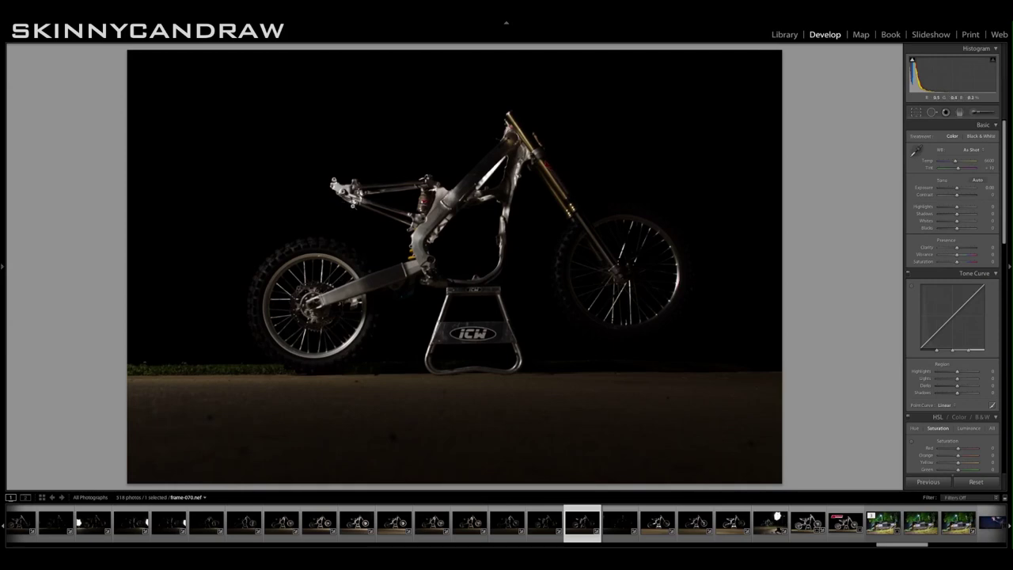
Zoom in on the frame and linkage, then back to Fit and open frame-057.
left_click(353, 207)
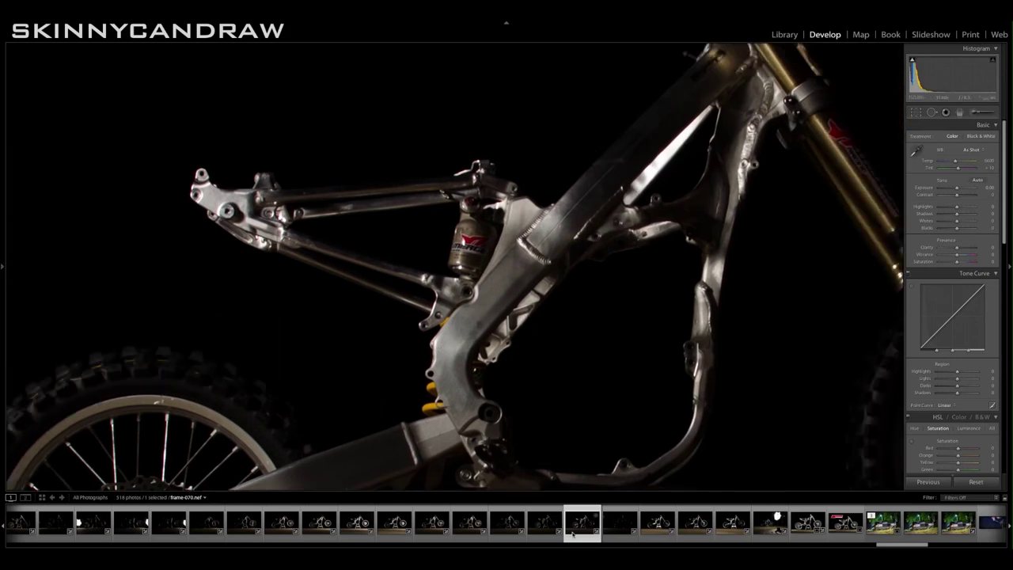
left_click(493, 384)
left_click(470, 521)
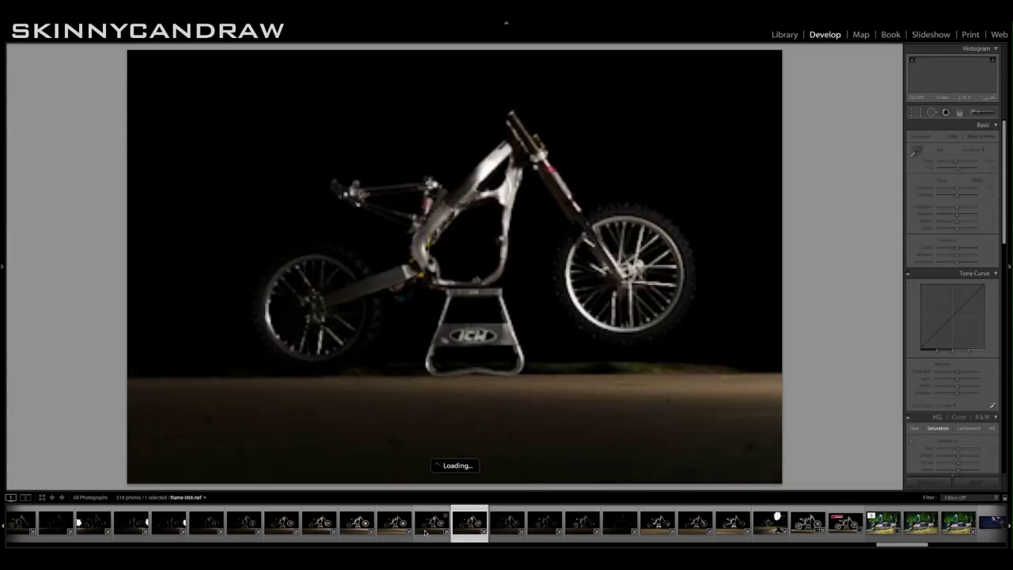
Preview successive light-painting exposures, ending on the fully lit frame-063.nef.
left_click(90, 526)
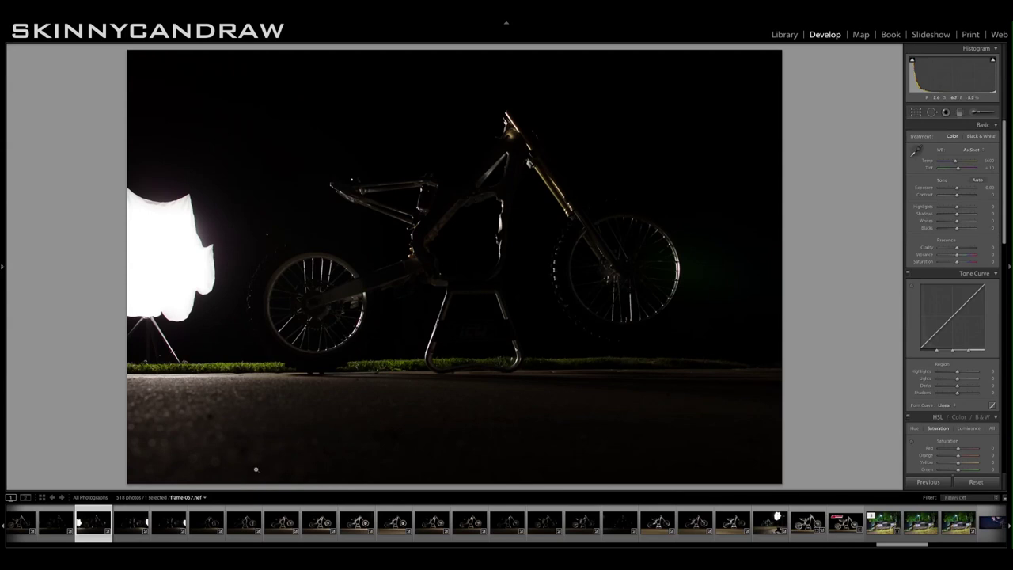
left_click(246, 524)
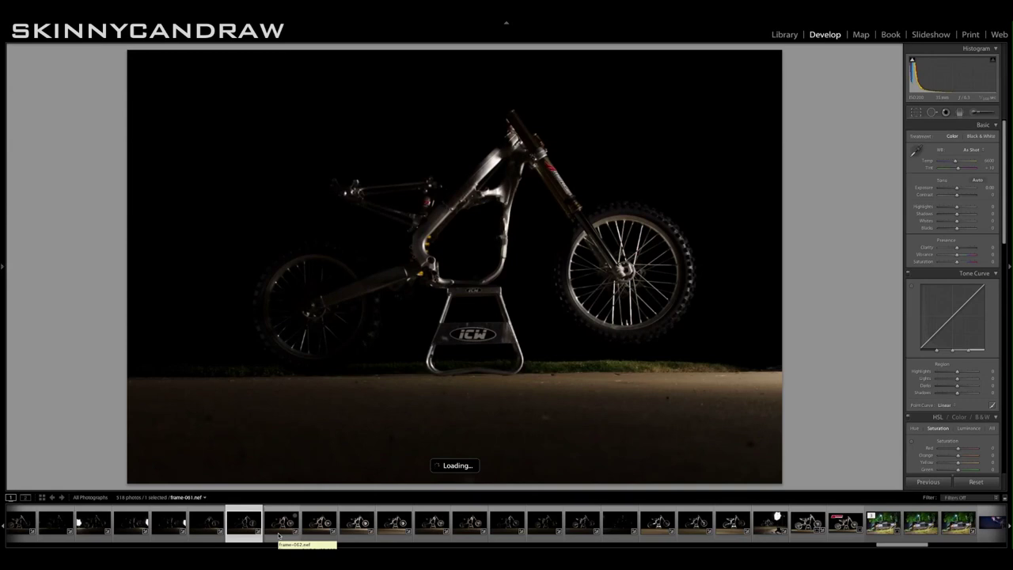
left_click(278, 530)
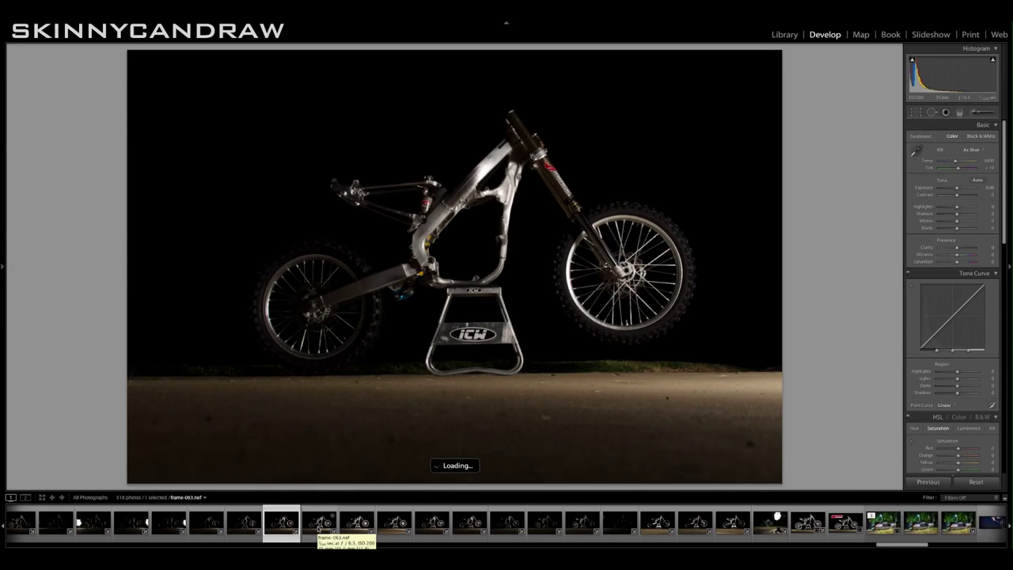
left_click(319, 523)
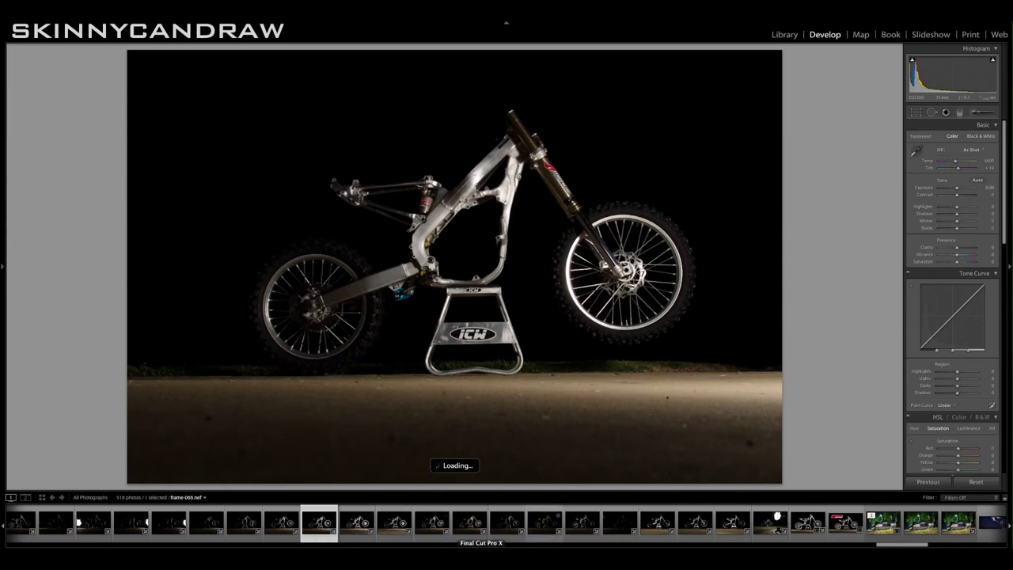
Switch to frame.psd and show Layers 3 and 5 to brighten the swingarm, fork and grass.
left_click(501, 558)
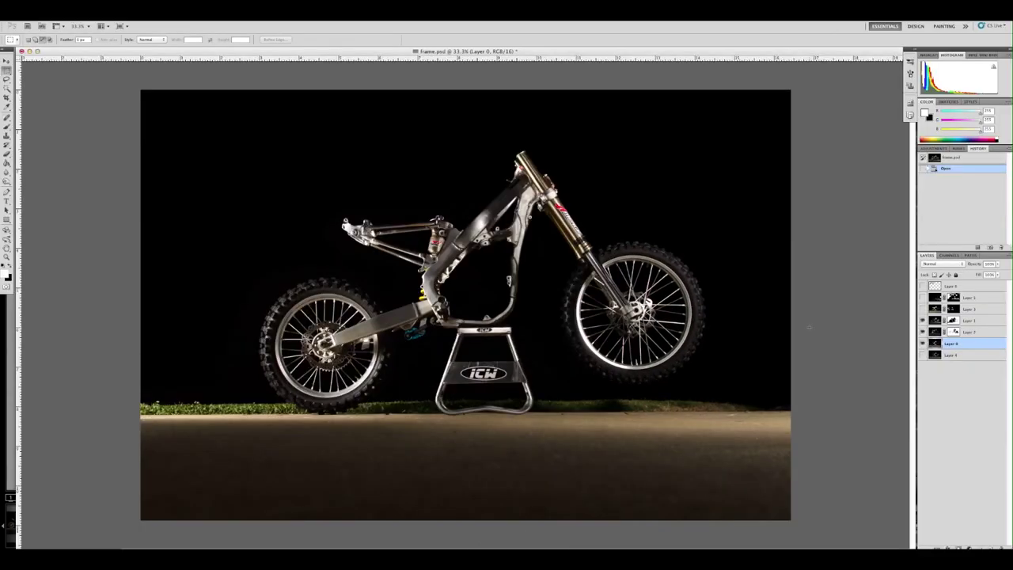
left_click(922, 309)
left_click(921, 298)
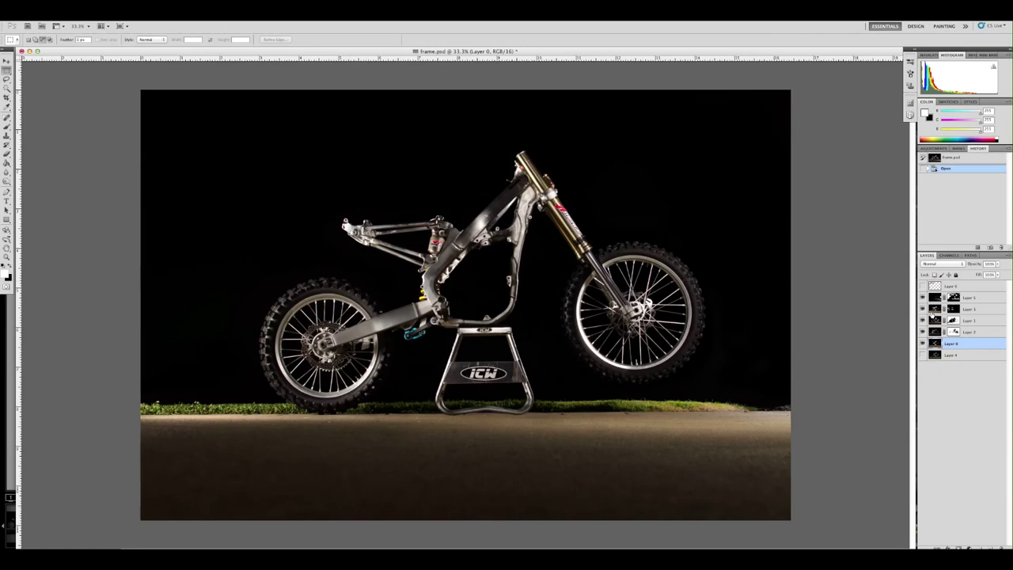
Hide Layers 5, 3, 1 and 2 in turn to compare each one's lighting.
left_click(921, 298)
left_click(921, 308)
left_click(921, 320)
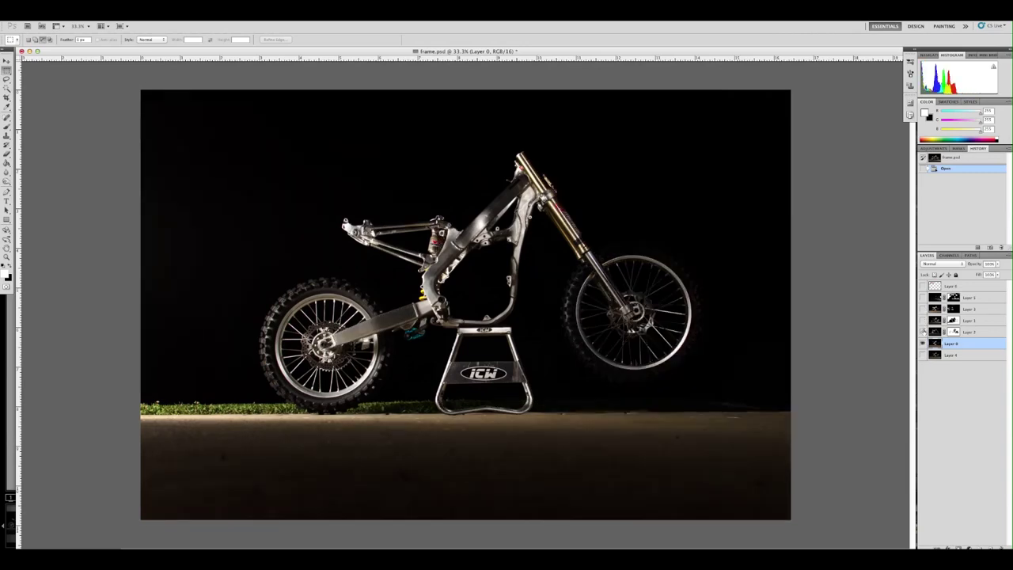
left_click(921, 331)
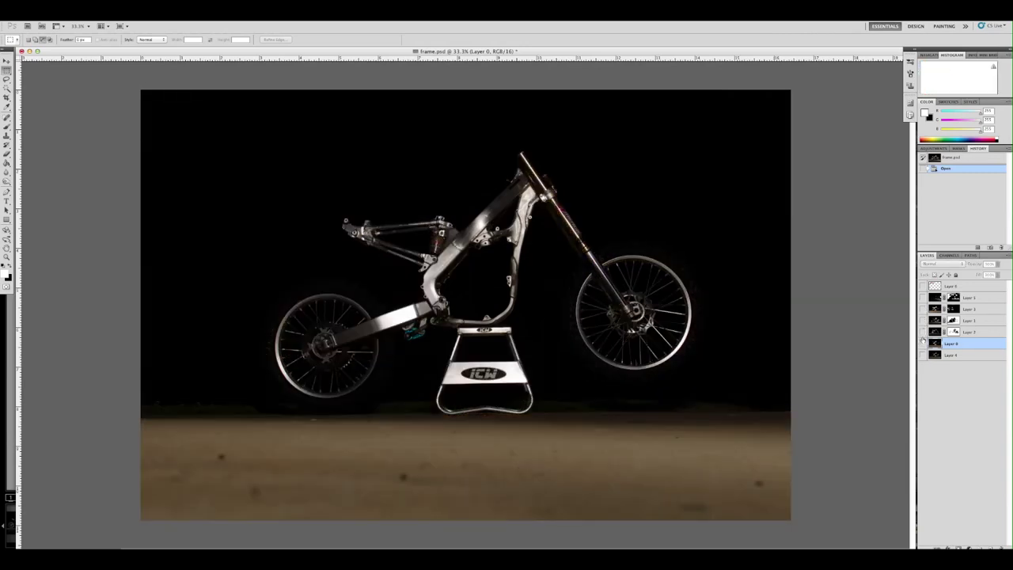
left_click(922, 331)
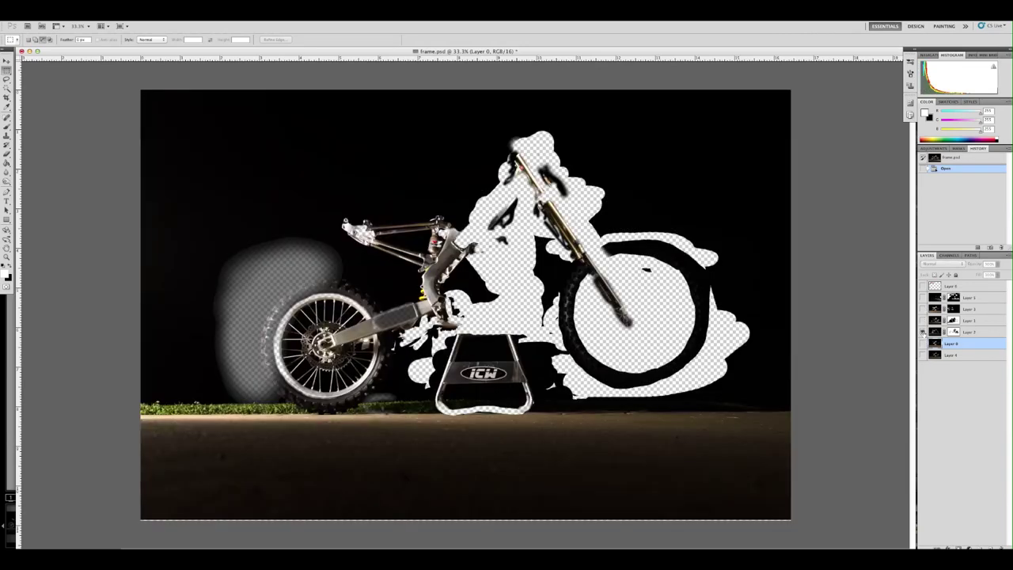
View Layer 3 and Layer 1 on their own, then re-enable several exposure layers together.
left_click(921, 320)
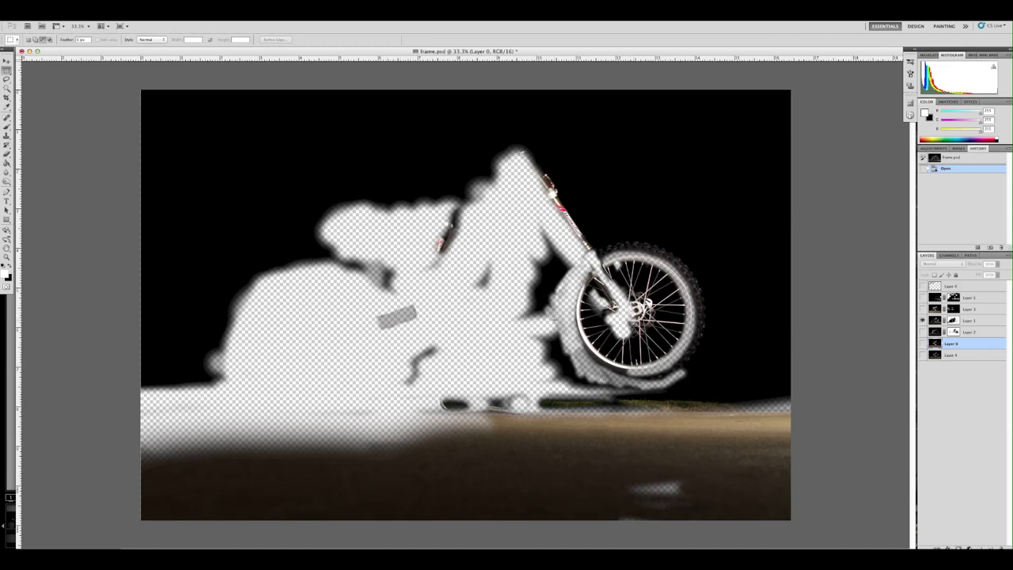
left_click(922, 319)
left_click(921, 308)
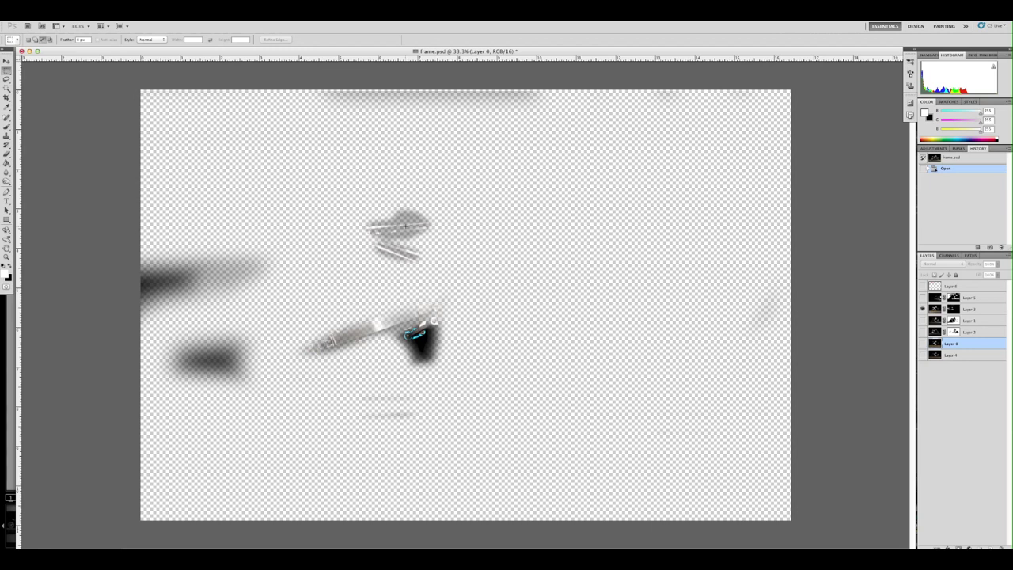
left_click(922, 309)
left_click(921, 297)
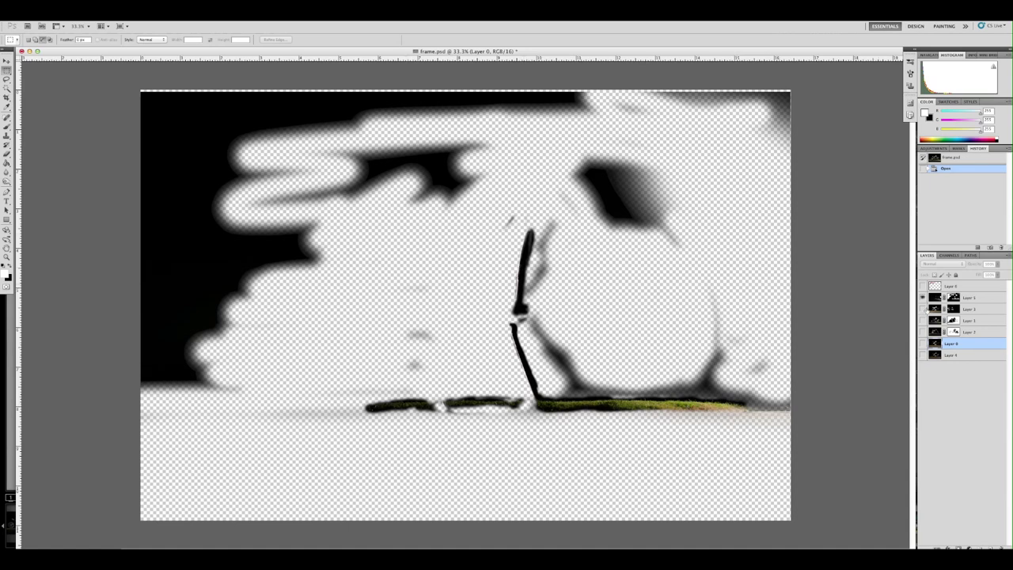
left_click_drag(921, 308, 923, 343)
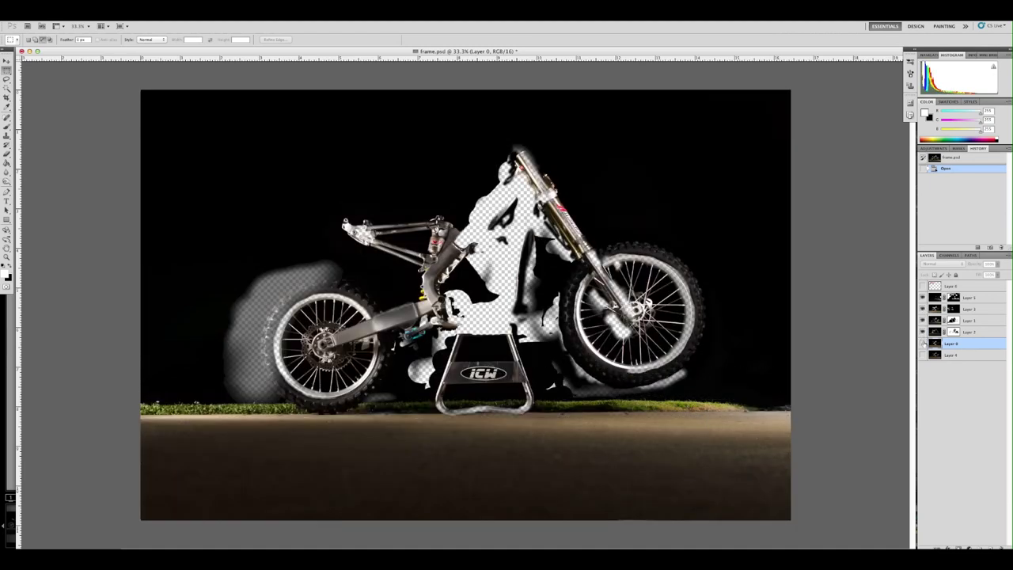
Turn Layer 0 back on to show the complete lit bike, stand and grass against black.
left_click(922, 343)
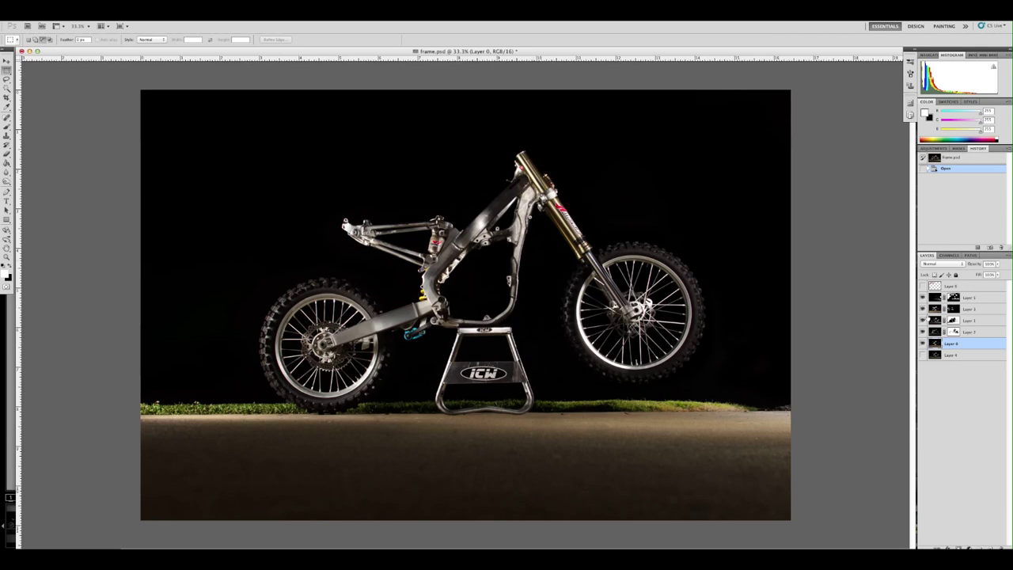
Make the top ZIMMER 244 RACING logo layer visible in the upper-left corner.
left_click(922, 285)
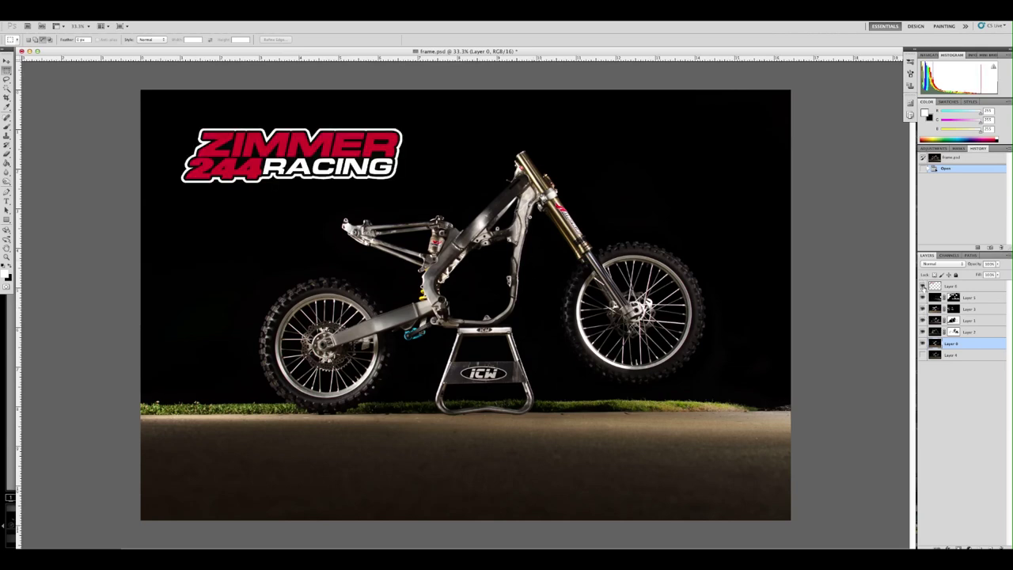